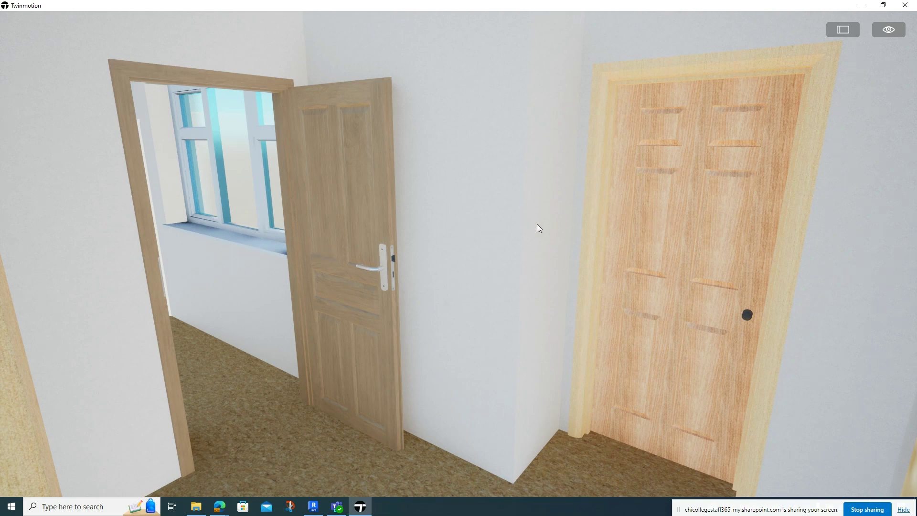
# - From Revit, send the Tudor house model to Twinmotion with Open in Twinmotion
pyautogui.click(313, 506)
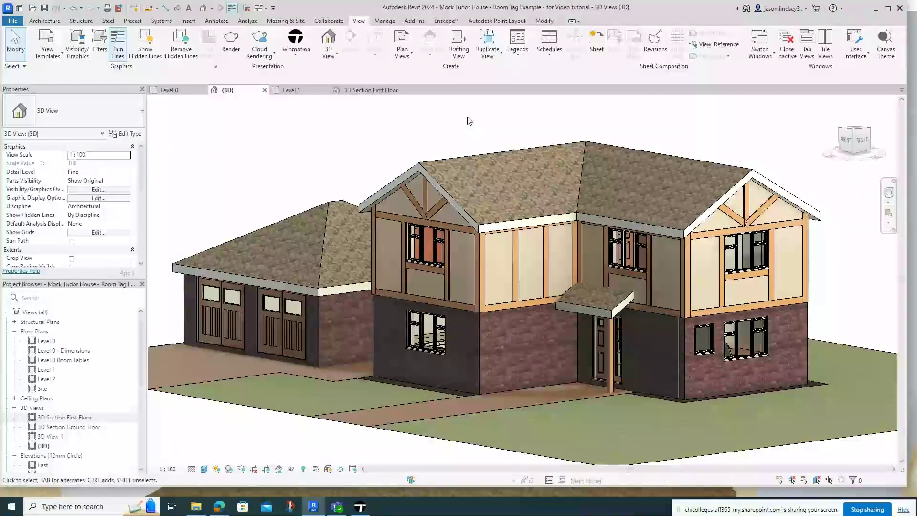
pyautogui.click(303, 58)
pyautogui.click(314, 76)
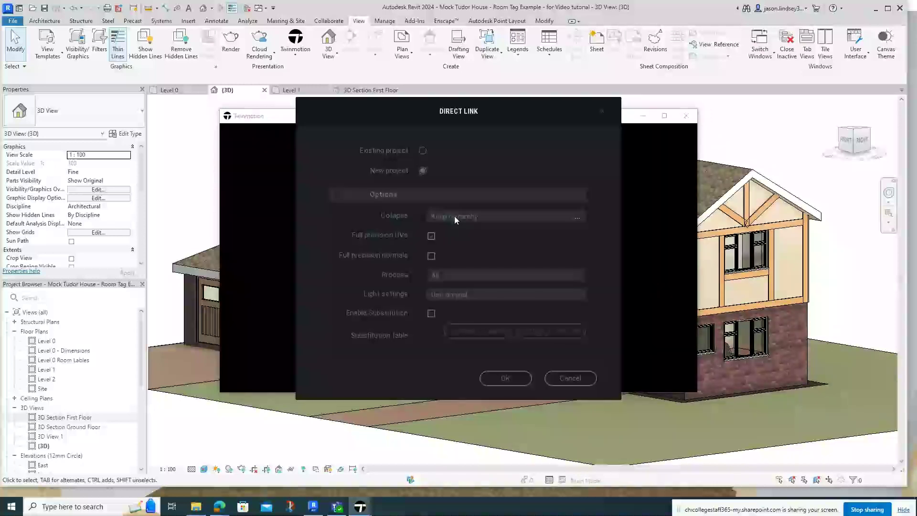
# - Create the new linked project, hide the Starting Base, and zoom into the hallway's wooden doors
pyautogui.click(506, 378)
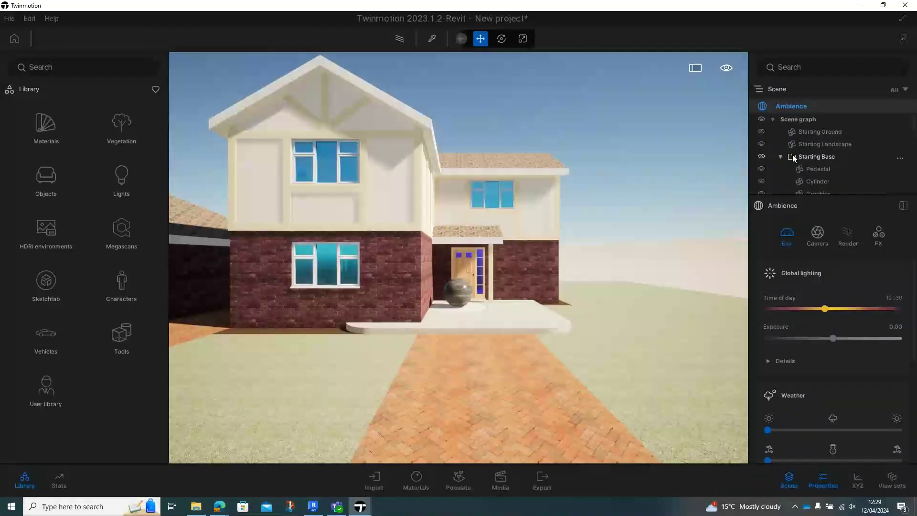
pyautogui.click(761, 156)
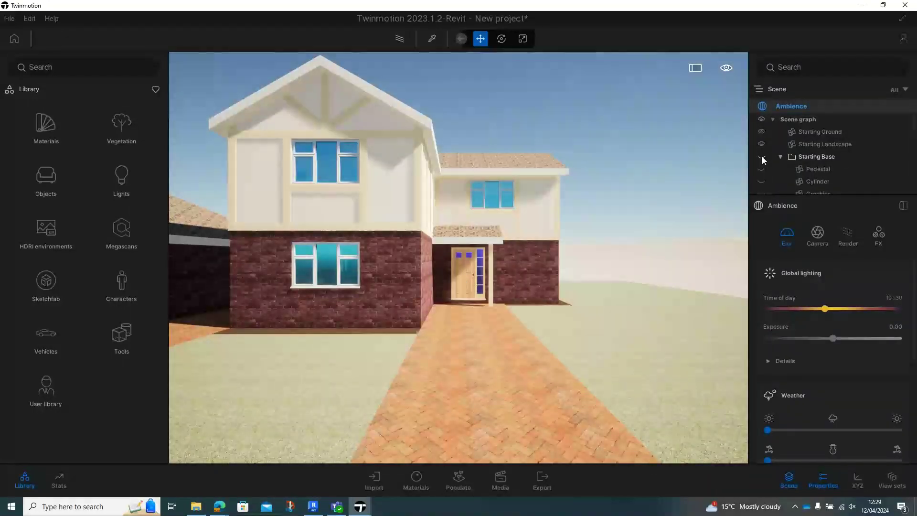
pyautogui.scroll(3, 442, 248)
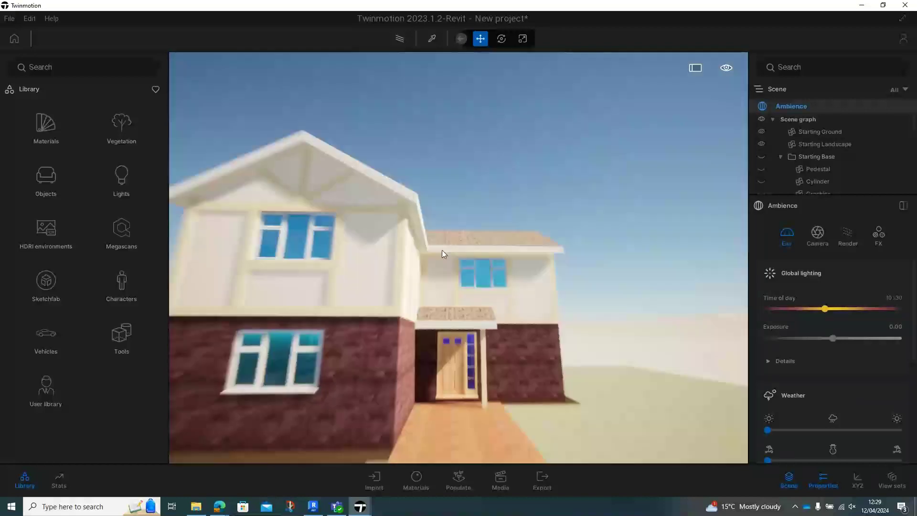
pyautogui.scroll(3, 443, 253)
pyautogui.scroll(2, 442, 253)
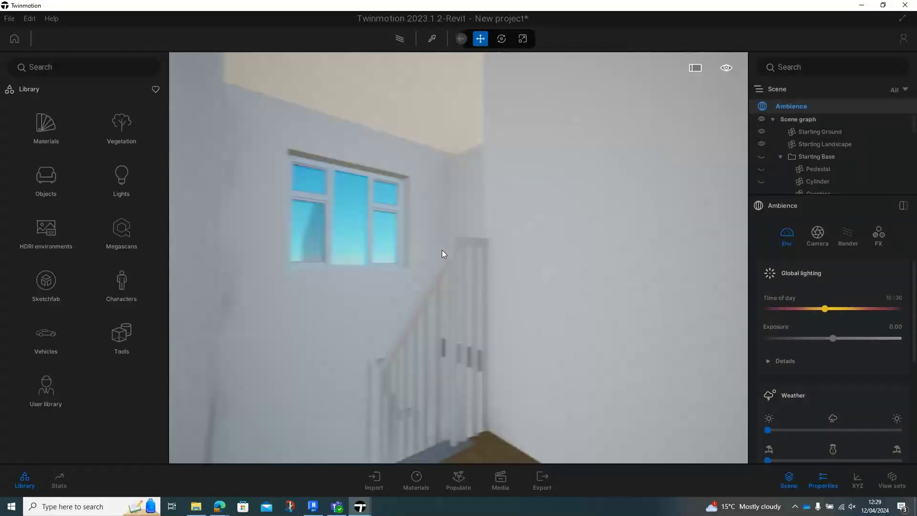
pyautogui.scroll(3, 442, 253)
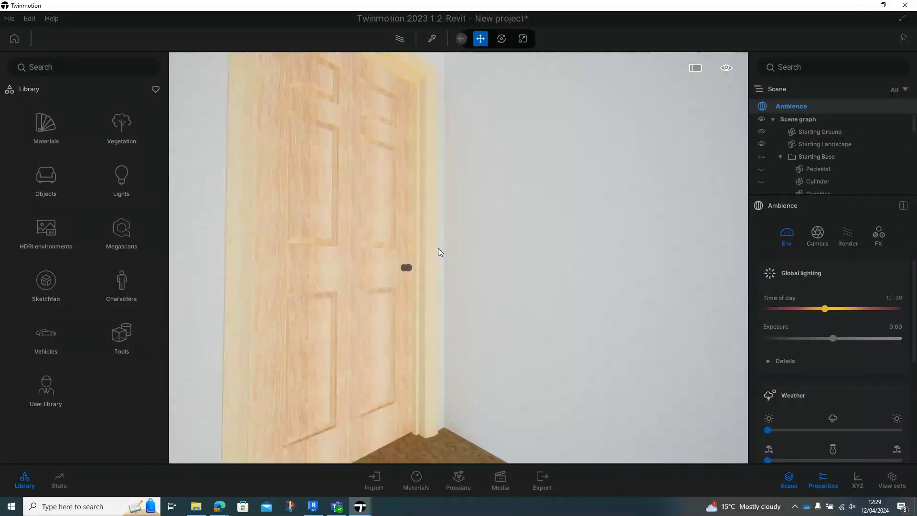
pyautogui.scroll(2, 445, 251)
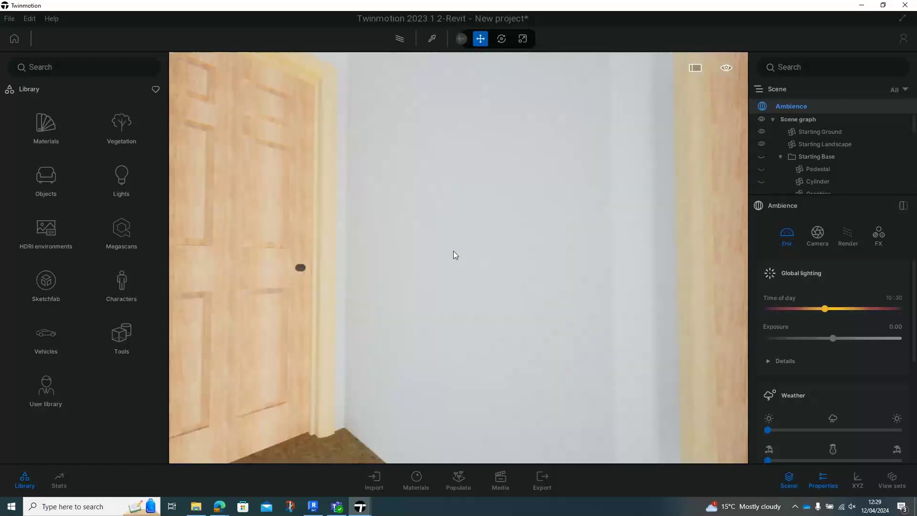
pyautogui.scroll(-2, 454, 258)
pyautogui.scroll(-2, 444, 261)
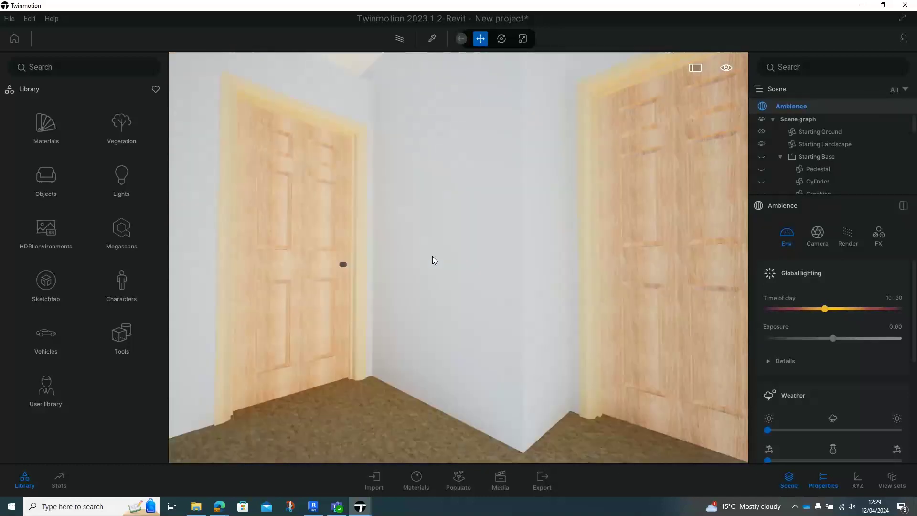
pyautogui.scroll(1, 427, 253)
pyautogui.scroll(1, 422, 249)
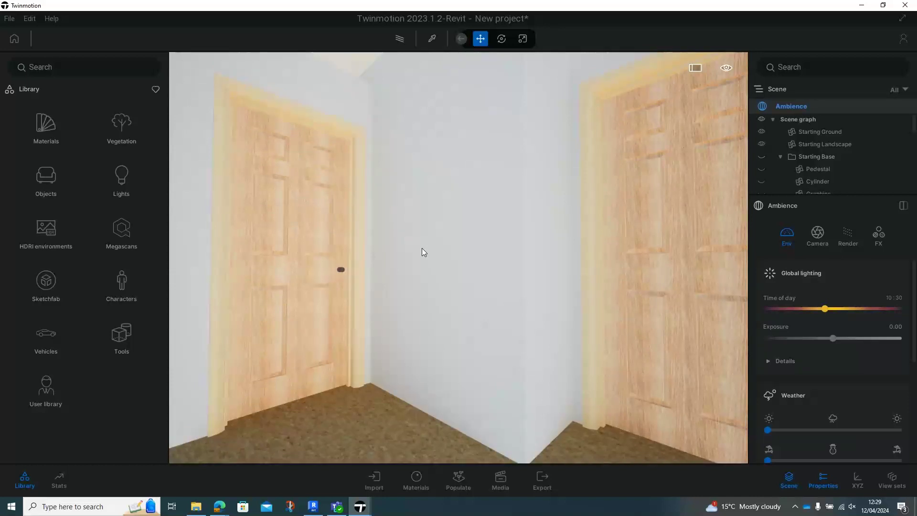
pyautogui.scroll(1, 422, 248)
pyautogui.scroll(1, 444, 244)
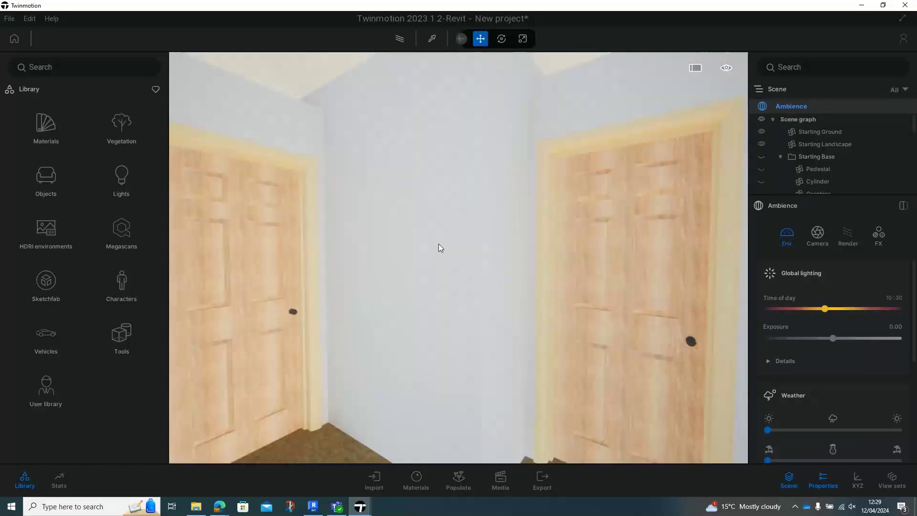
pyautogui.scroll(-1, 437, 246)
pyautogui.scroll(-1, 465, 196)
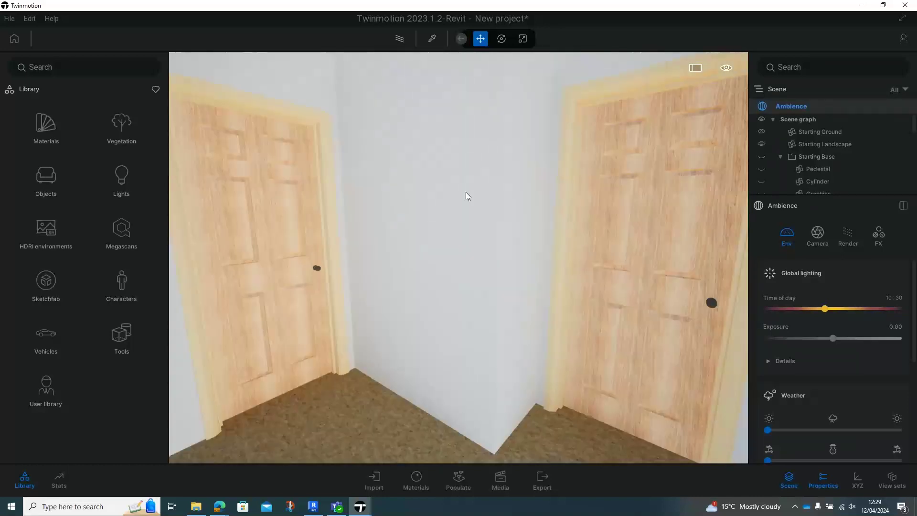
# - Delete the right-hand imported wooden door in Twinmotion, then return to Revit
pyautogui.click(580, 199)
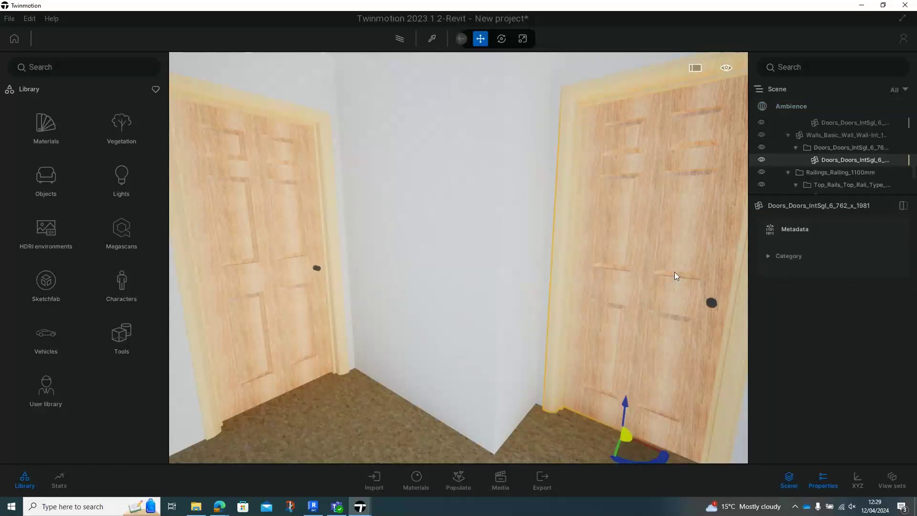
pyautogui.press('Delete')
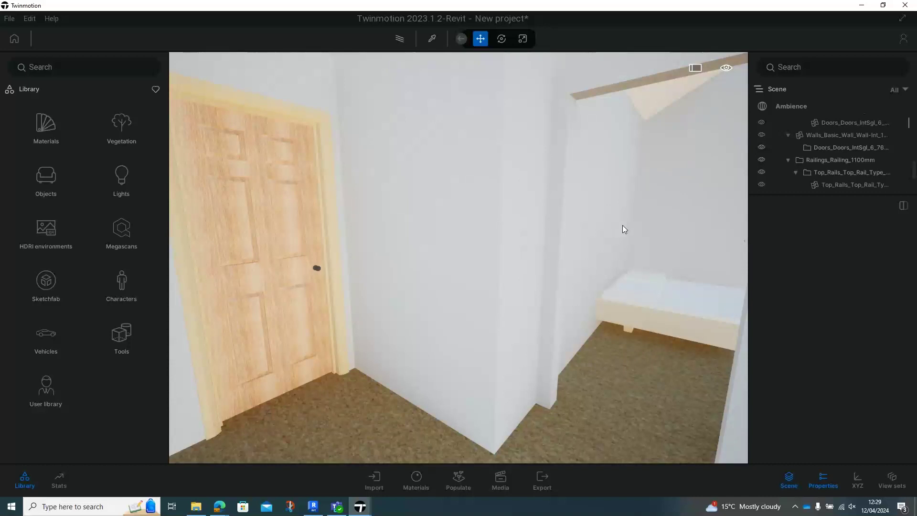
pyautogui.moveTo(622, 225); pyautogui.dragTo(531, 262)
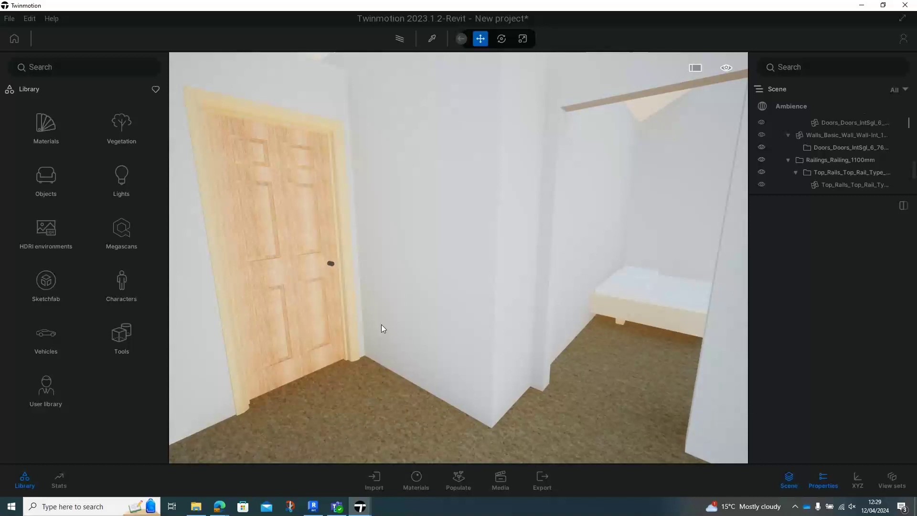
pyautogui.click(313, 505)
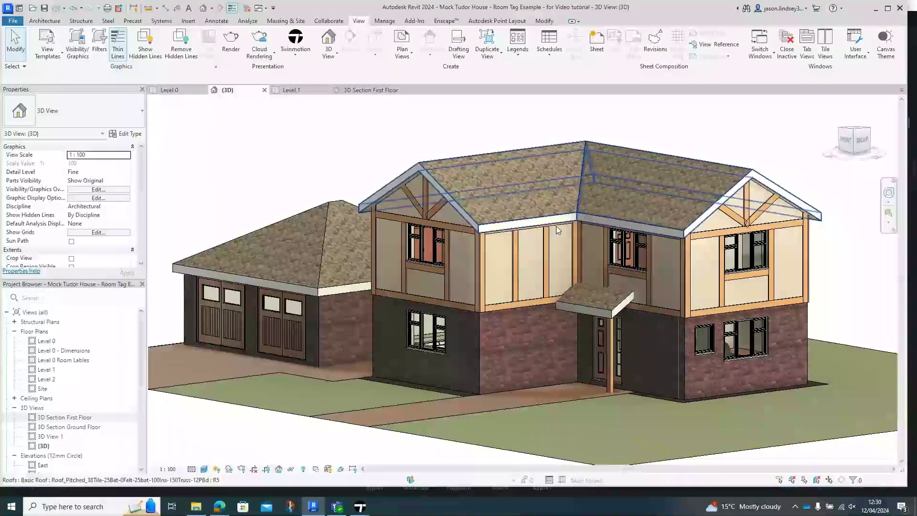
# - Untick the Doors model category in the 3D view's Visibility/Graphics (VG) settings and apply it
pyautogui.press('v')
pyautogui.press('g')
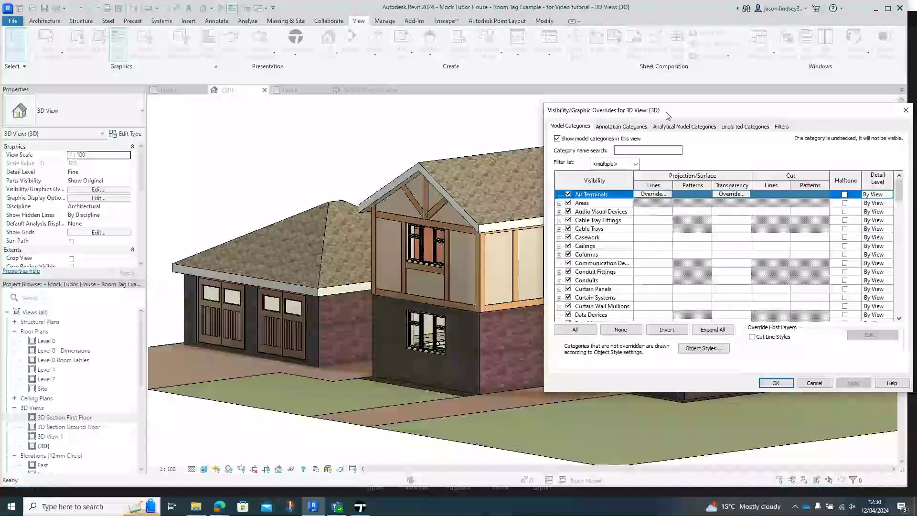
pyautogui.moveTo(667, 115); pyautogui.dragTo(599, 116)
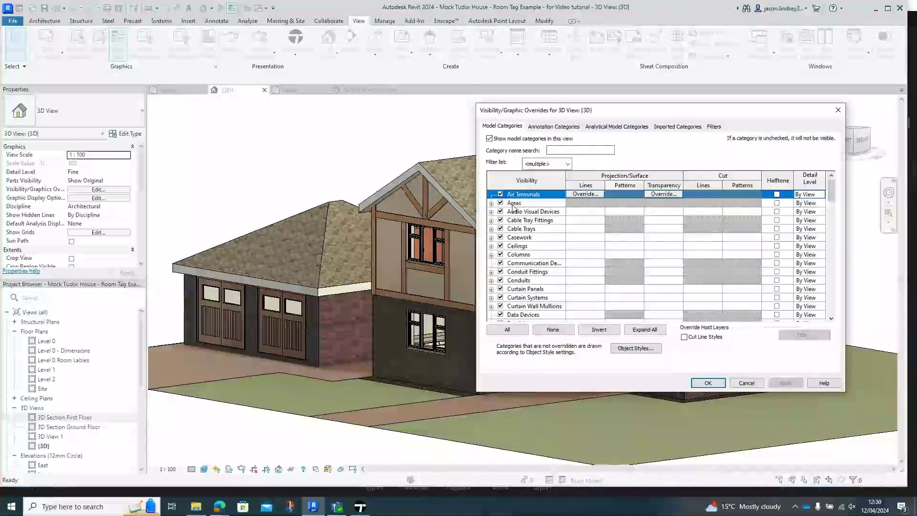
pyautogui.press('d')
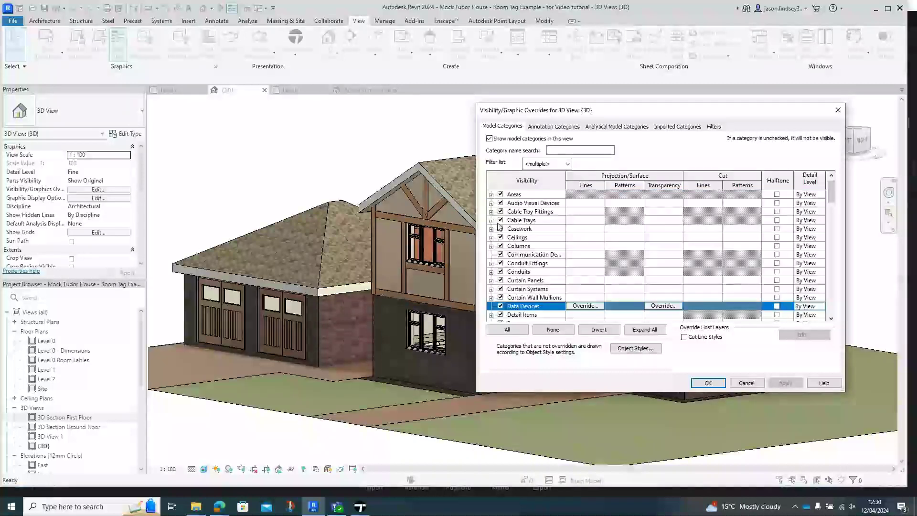
pyautogui.scroll(-2, 502, 247)
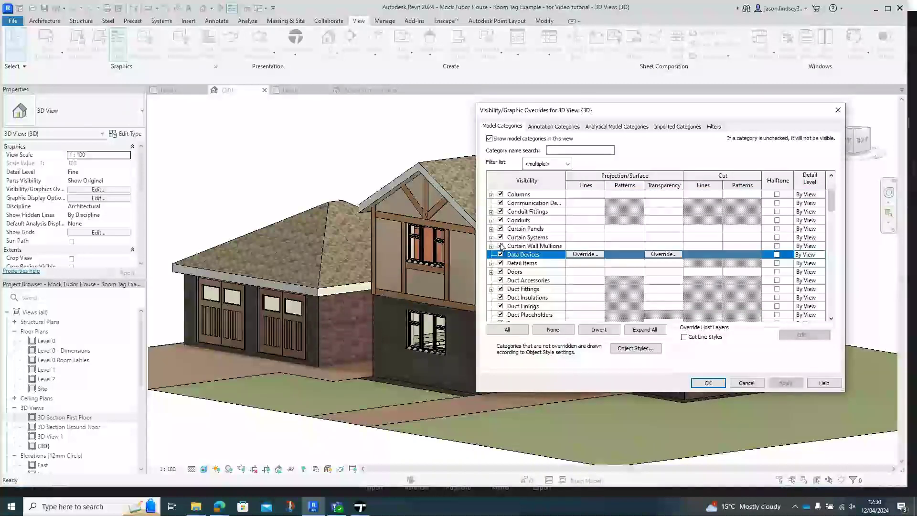
pyautogui.click(501, 272)
pyautogui.click(785, 382)
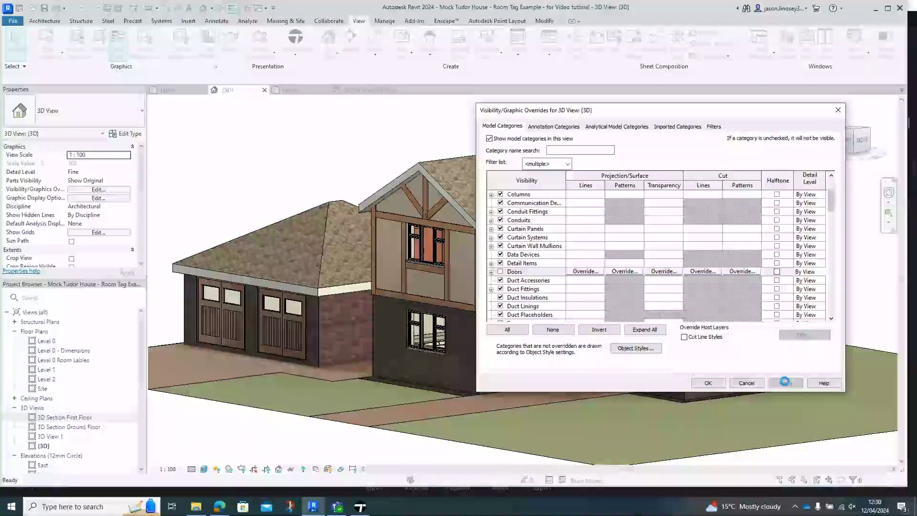
pyautogui.click(708, 382)
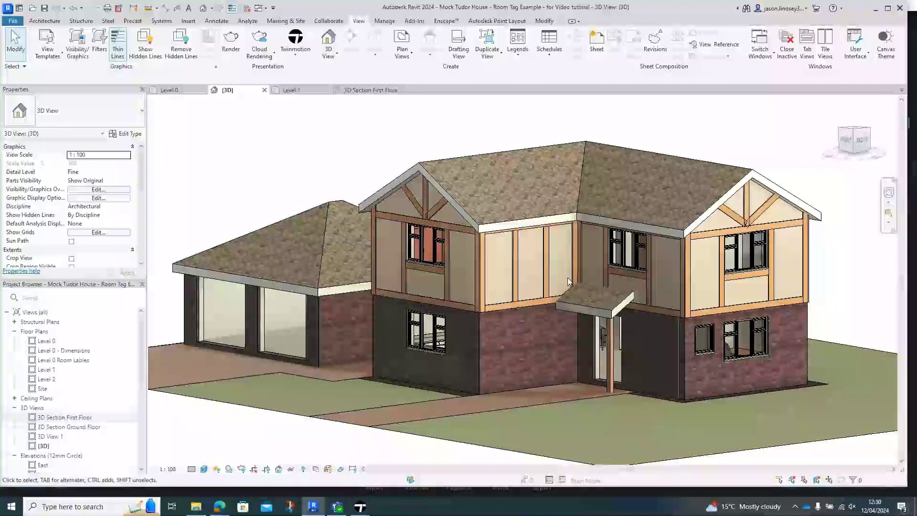
# - Bring the Twinmotion window forward to see the doorway synced without its door
pyautogui.click(302, 56)
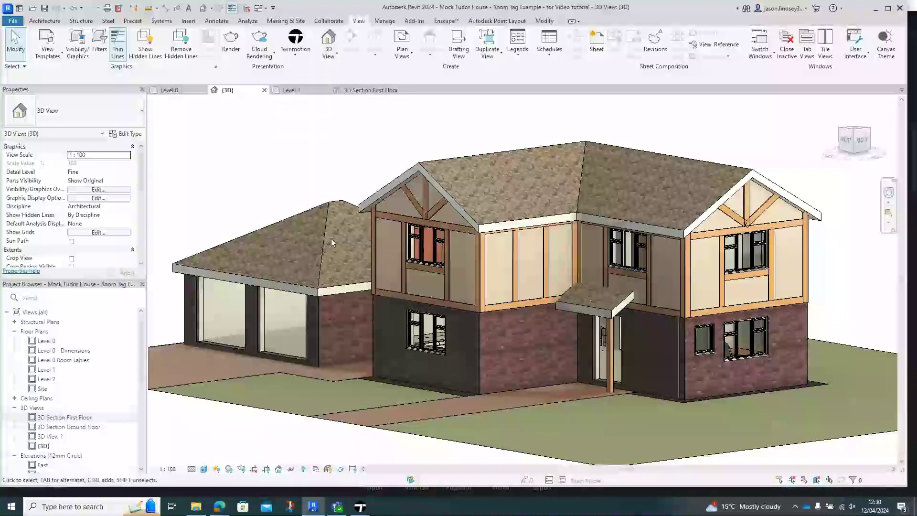
pyautogui.moveTo(360, 506)
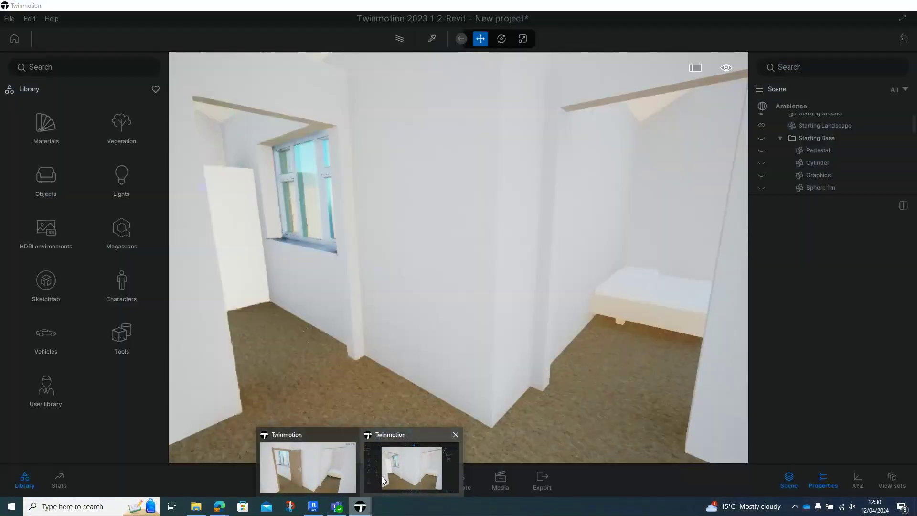
pyautogui.click(382, 478)
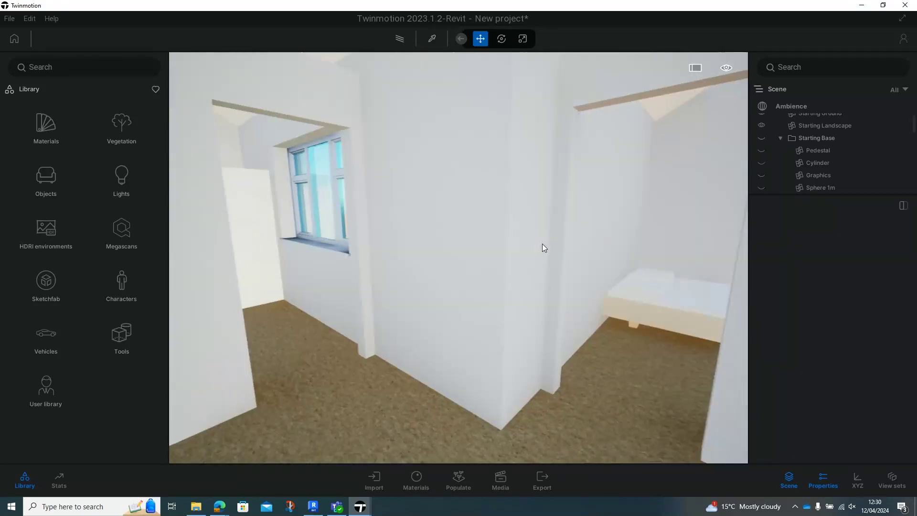
# - Turn the view slightly left and browse the Library to Objects > Doors > Rotating doors
pyautogui.moveTo(542, 244); pyautogui.dragTo(445, 162)
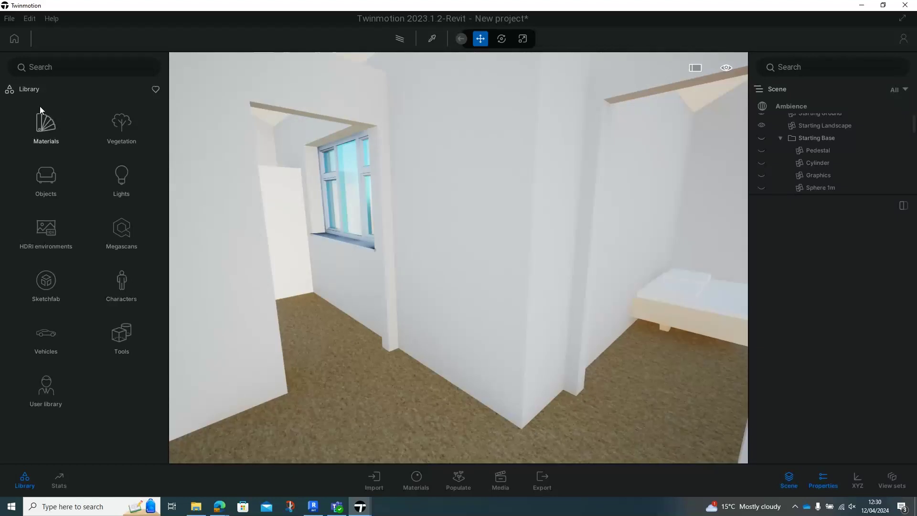
pyautogui.click(44, 179)
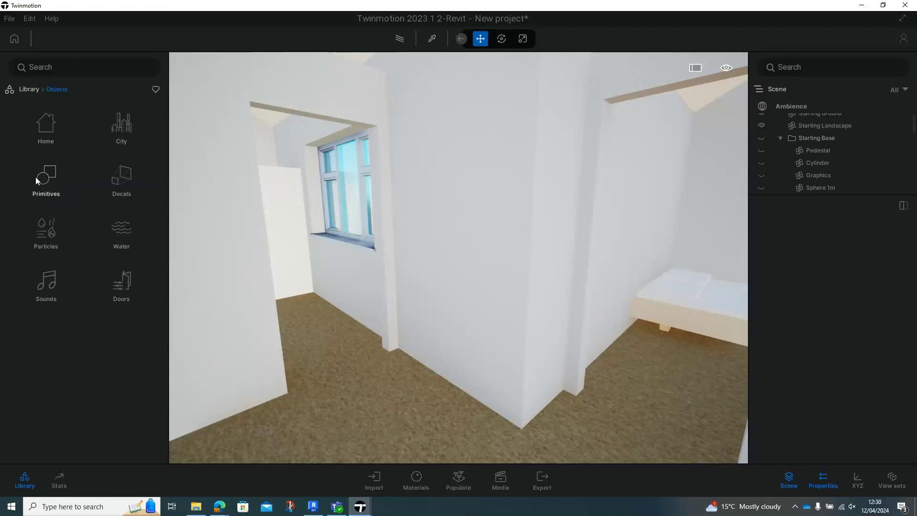
pyautogui.click(121, 293)
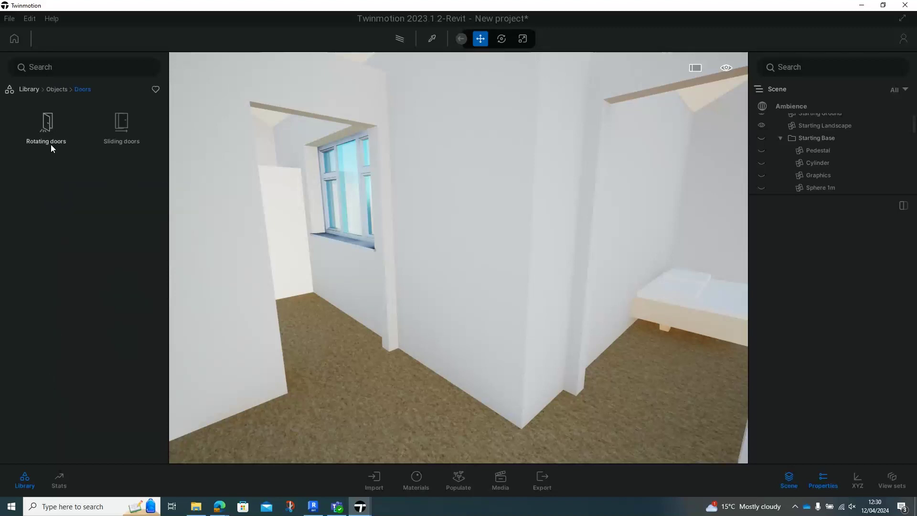
pyautogui.click(47, 131)
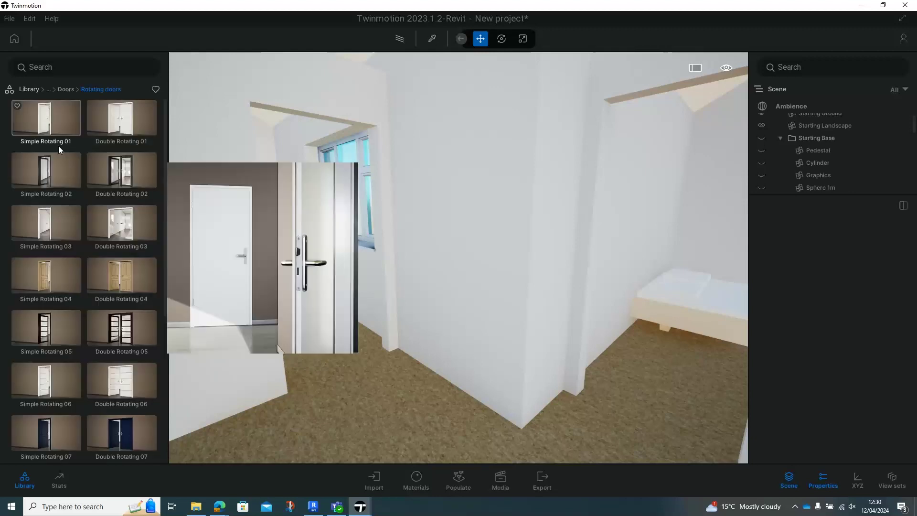
# - Place Simple Rotating 04 in the empty doorway, lowering and rotating it to align with the wall
pyautogui.moveTo(45, 277)
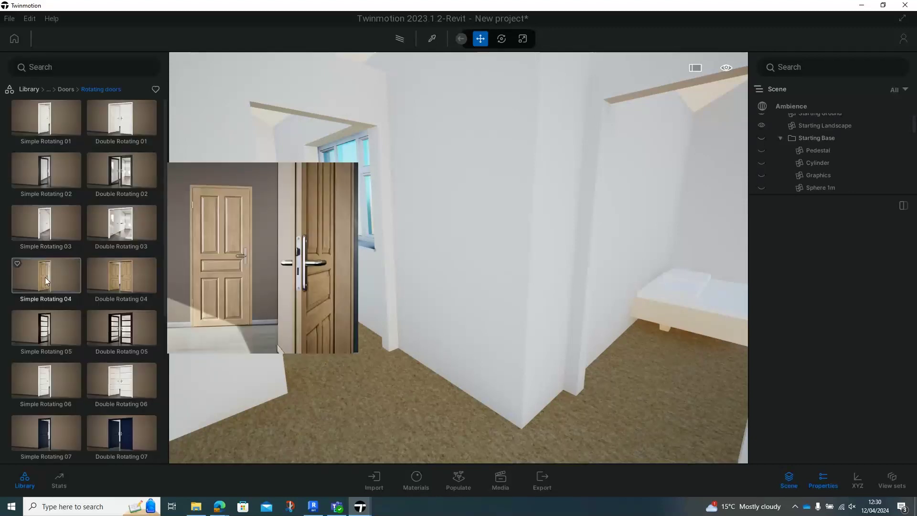
pyautogui.moveTo(39, 276); pyautogui.dragTo(311, 343)
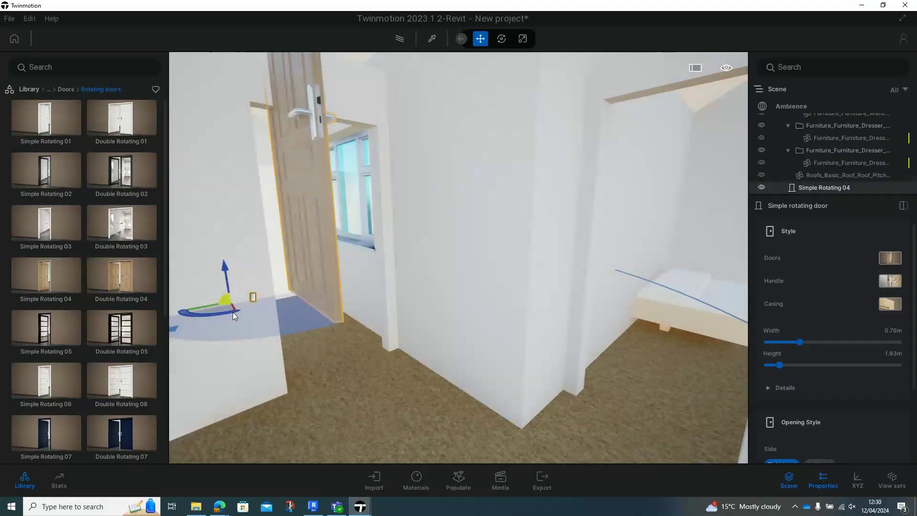
pyautogui.moveTo(226, 270); pyautogui.dragTo(246, 375)
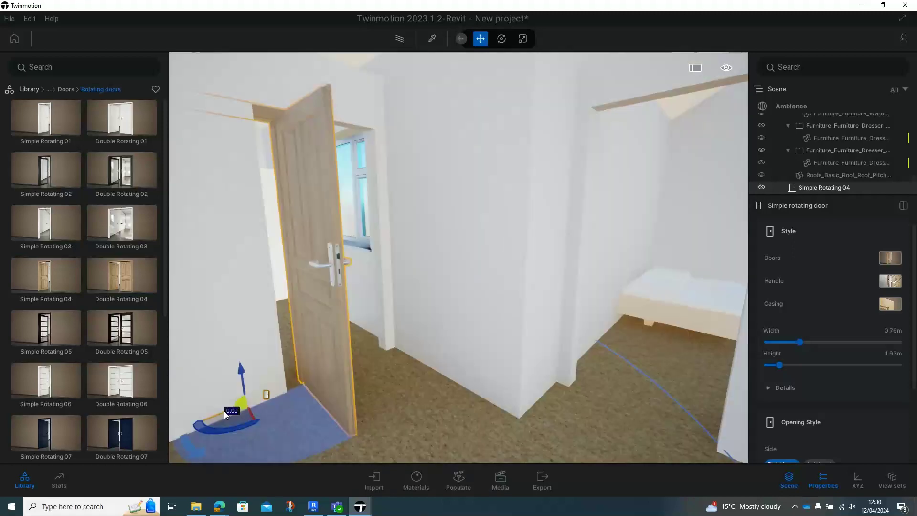
pyautogui.moveTo(219, 411); pyautogui.dragTo(350, 374)
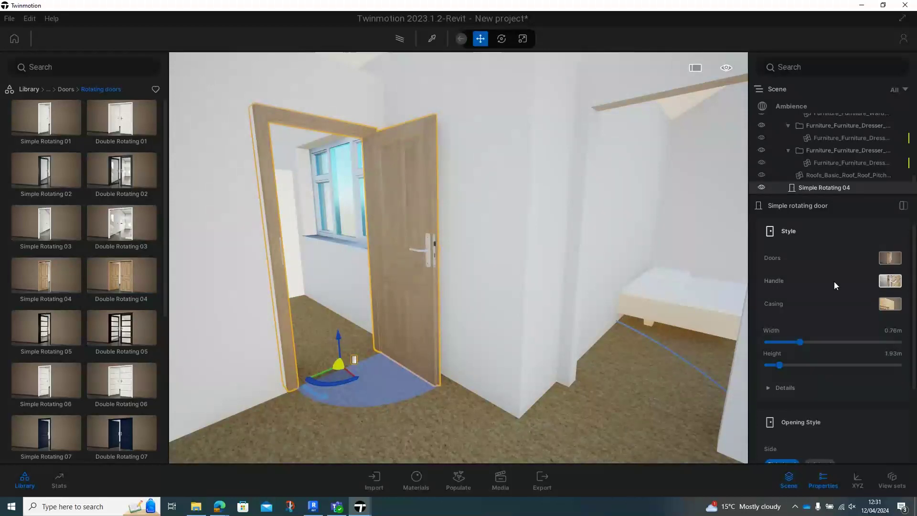
pyautogui.click(899, 261)
pyautogui.click(792, 179)
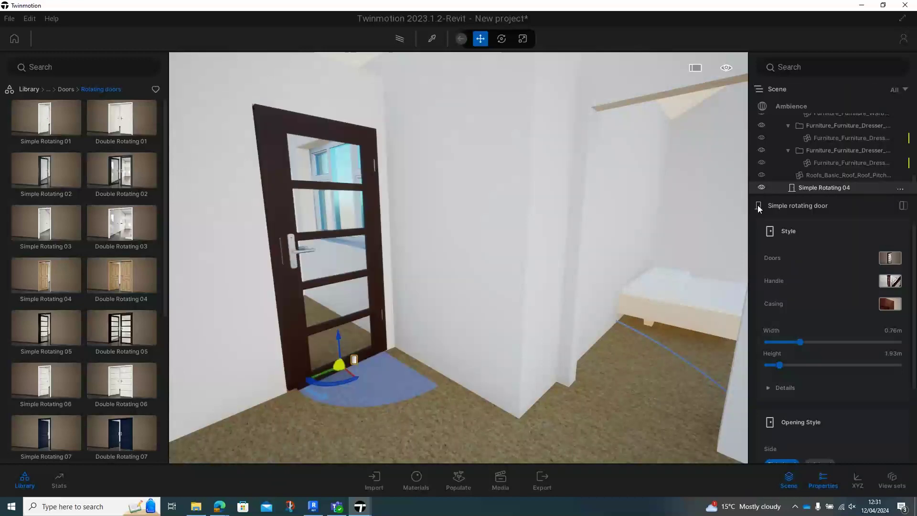
pyautogui.click(890, 257)
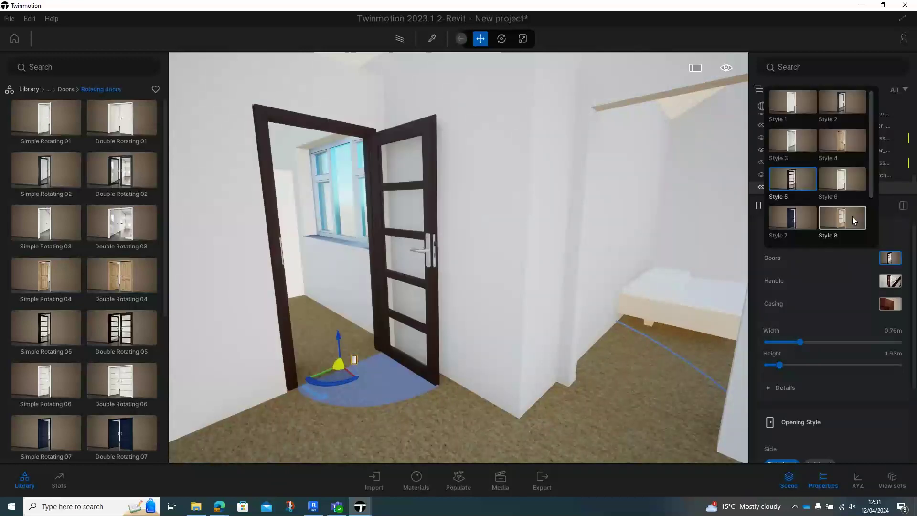
pyautogui.click(852, 216)
pyautogui.click(889, 258)
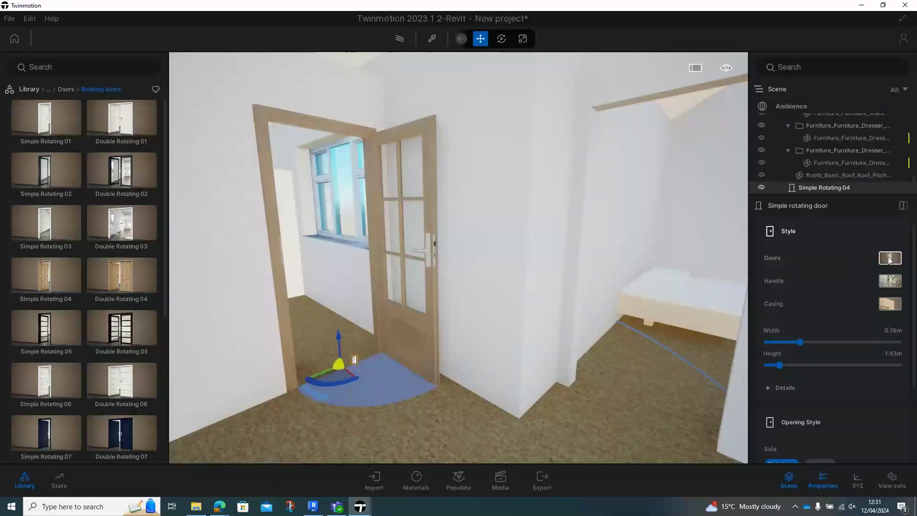
pyautogui.click(889, 258)
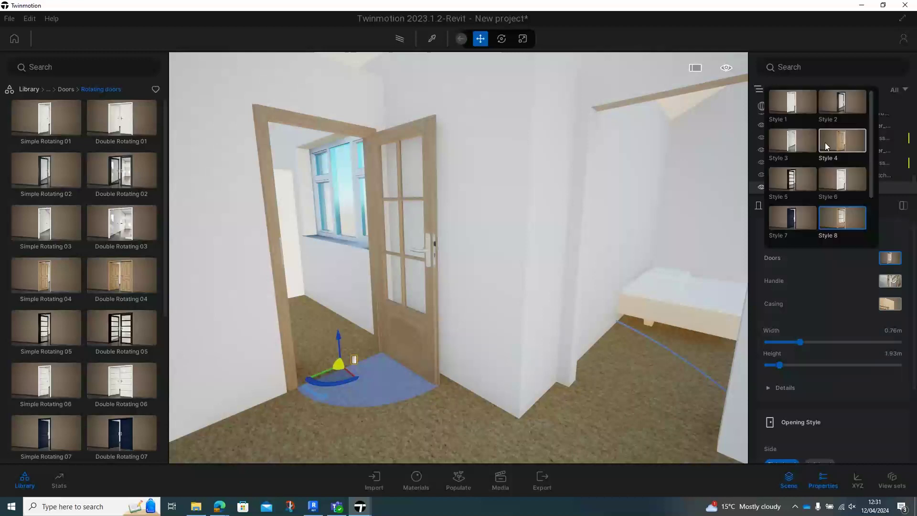
pyautogui.click(824, 142)
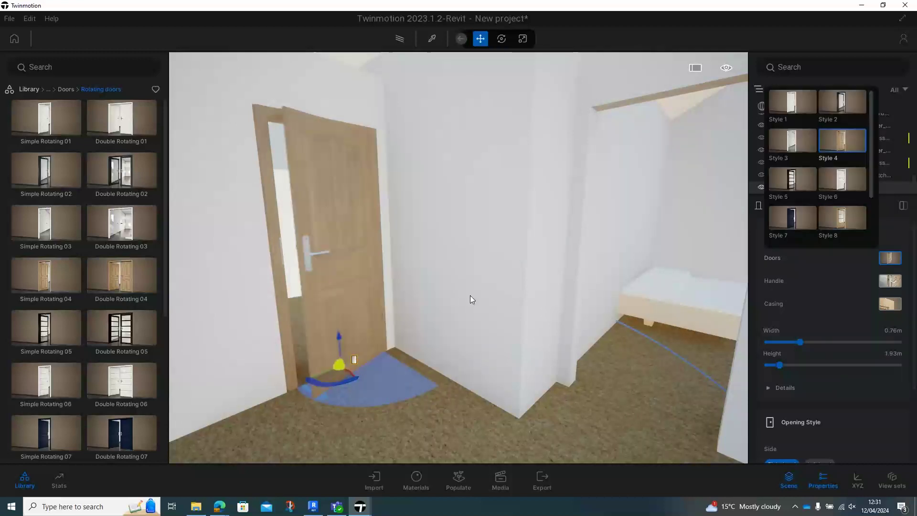
pyautogui.click(889, 258)
pyautogui.click(890, 281)
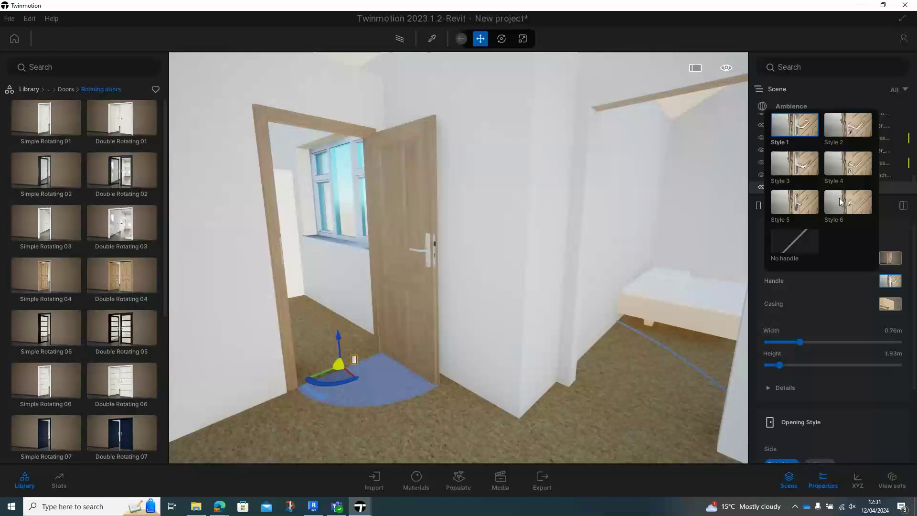
pyautogui.click(840, 200)
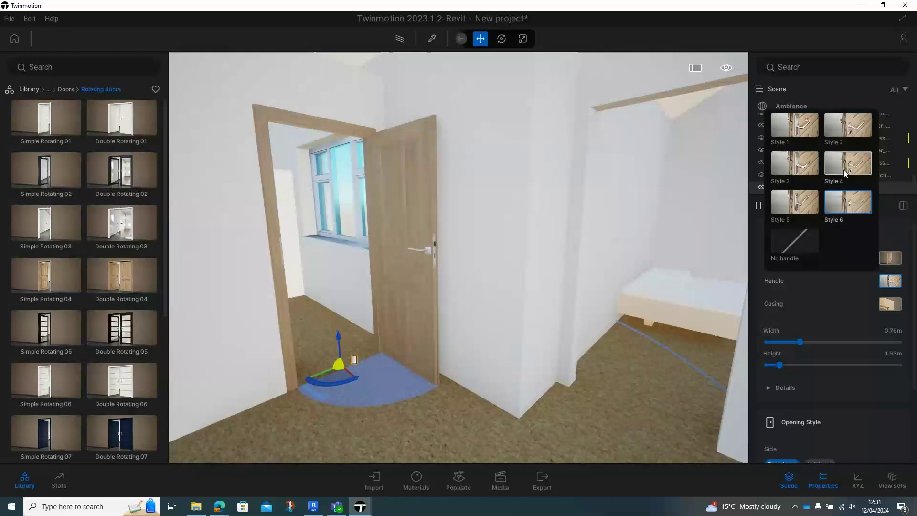
pyautogui.click(794, 125)
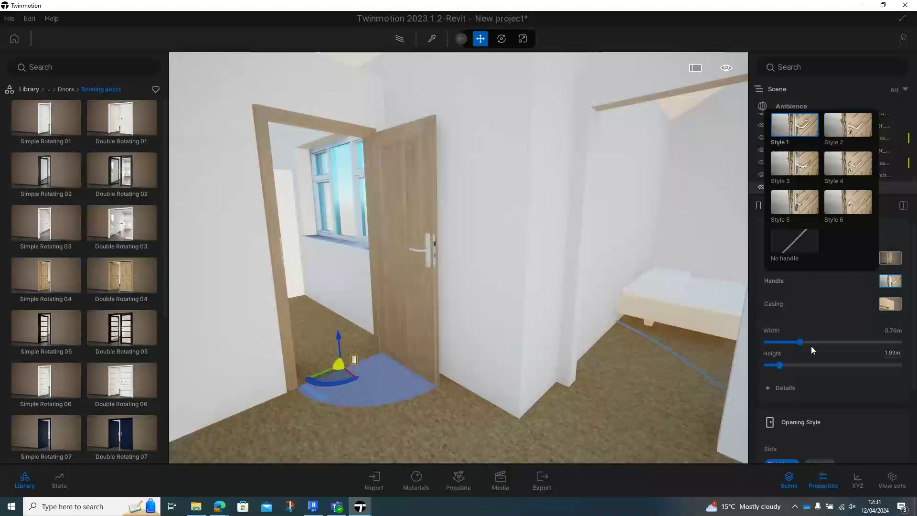
# - Expand the door's behaviour and trigger settings in its properties
pyautogui.scroll(-2, 810, 345)
pyautogui.scroll(-1, 836, 334)
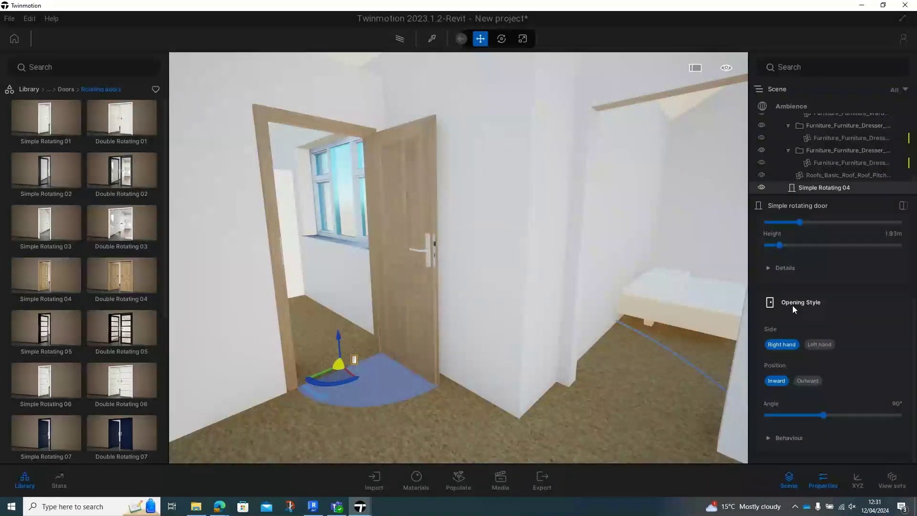
pyautogui.click(790, 439)
pyautogui.scroll(-1, 836, 382)
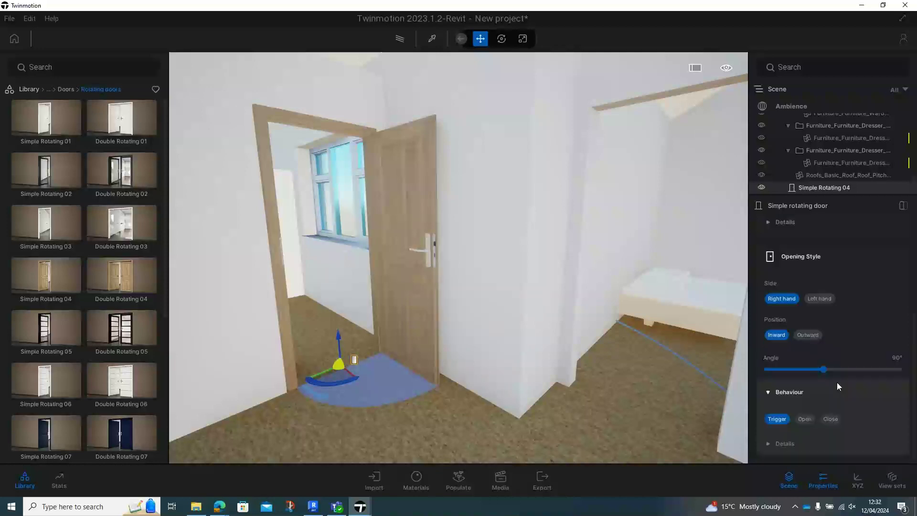
pyautogui.scroll(-1, 836, 382)
pyautogui.click(783, 439)
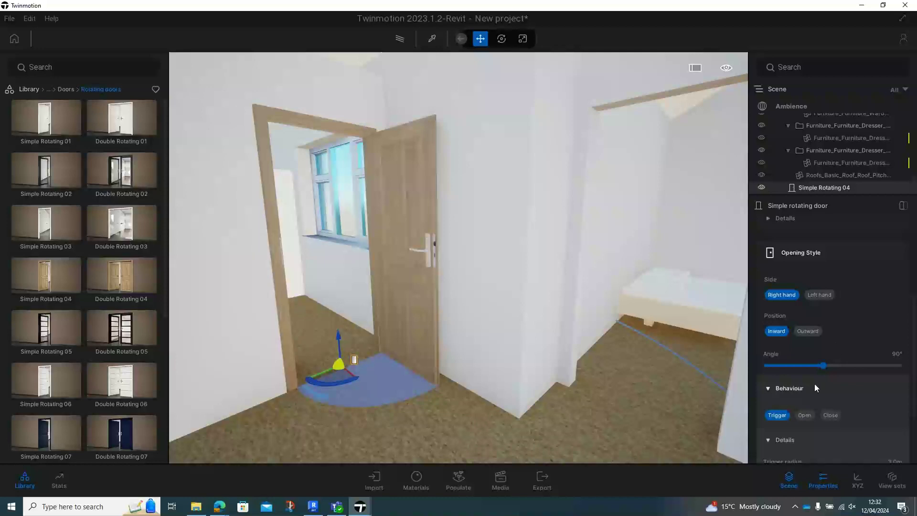
pyautogui.scroll(-1, 815, 387)
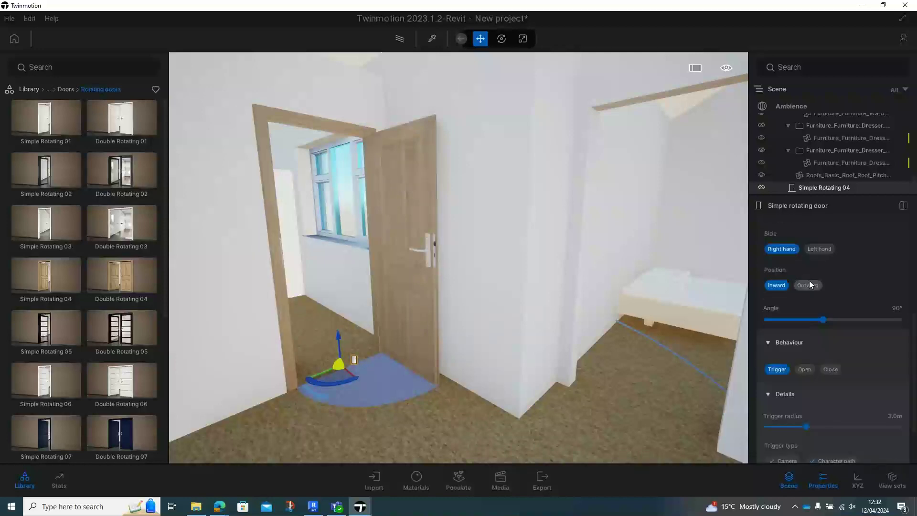
# - Try the hinge side and swing options, ending on Right hand and Inward, and set the angle near 91°
pyautogui.click(817, 249)
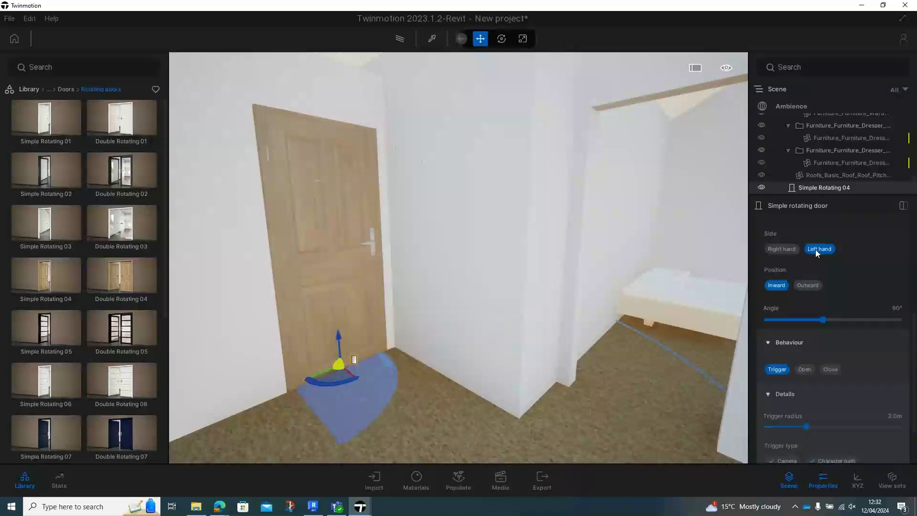
pyautogui.click(780, 248)
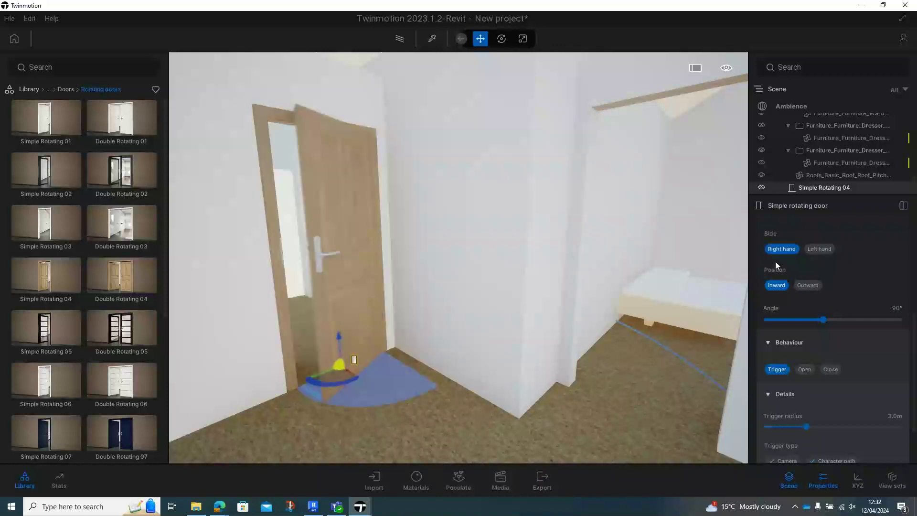
pyautogui.click(802, 285)
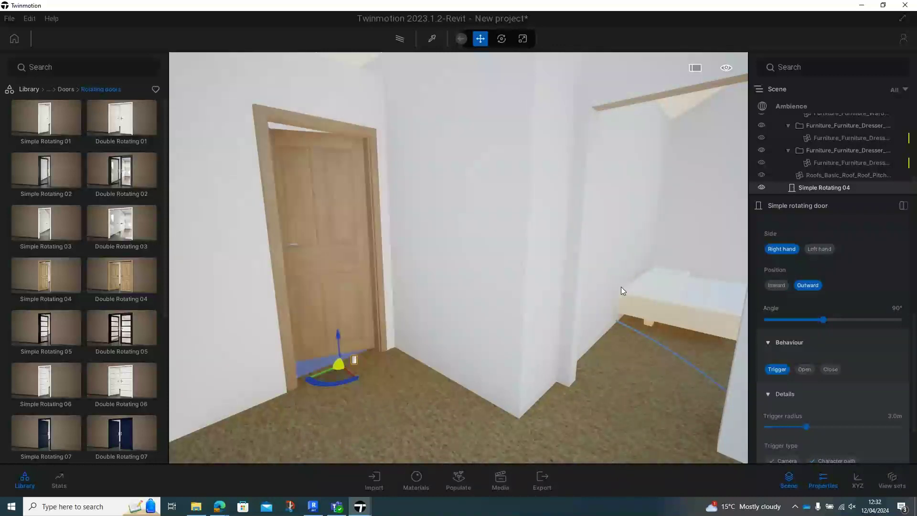
pyautogui.click(774, 285)
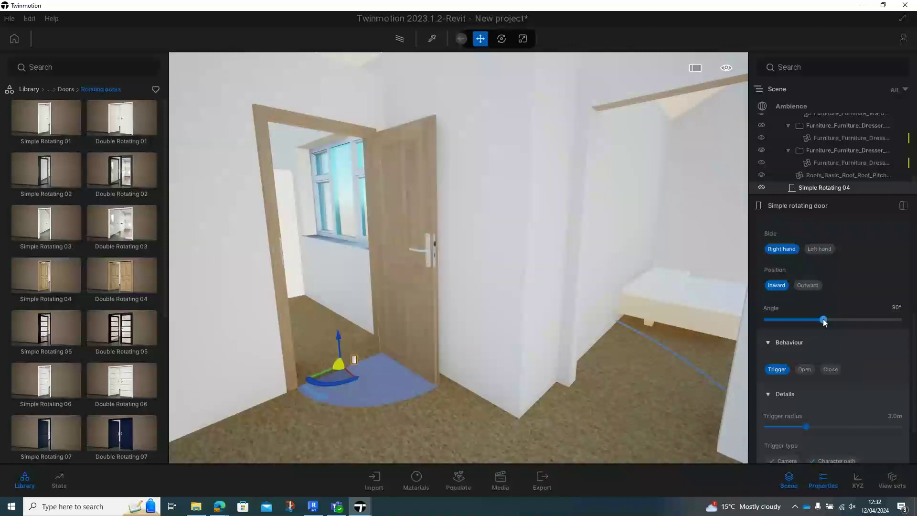
pyautogui.moveTo(823, 320)
pyautogui.mouseDown()
pyautogui.moveTo(785, 327)
pyautogui.moveTo(824, 319)
pyautogui.mouseUp()
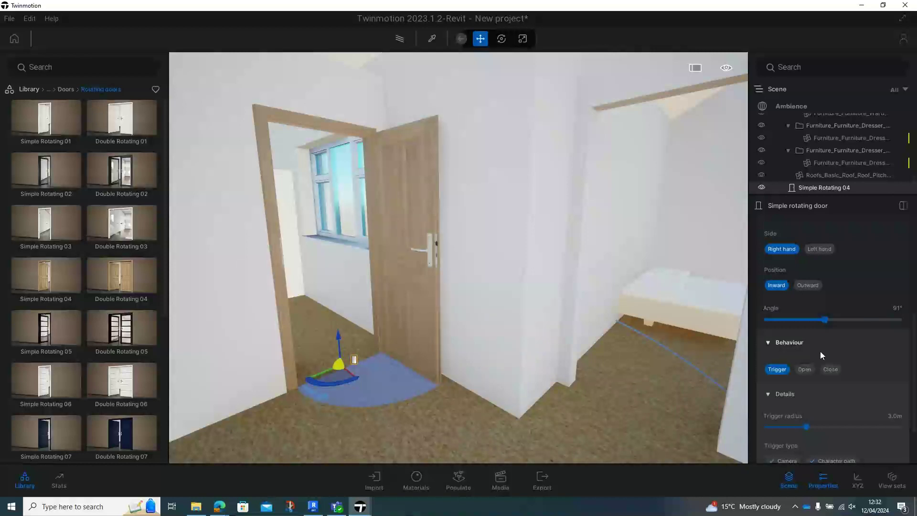
# - Cycle Behaviour through Open and Close back to Trigger, and add Character path as a trigger type
pyautogui.click(804, 369)
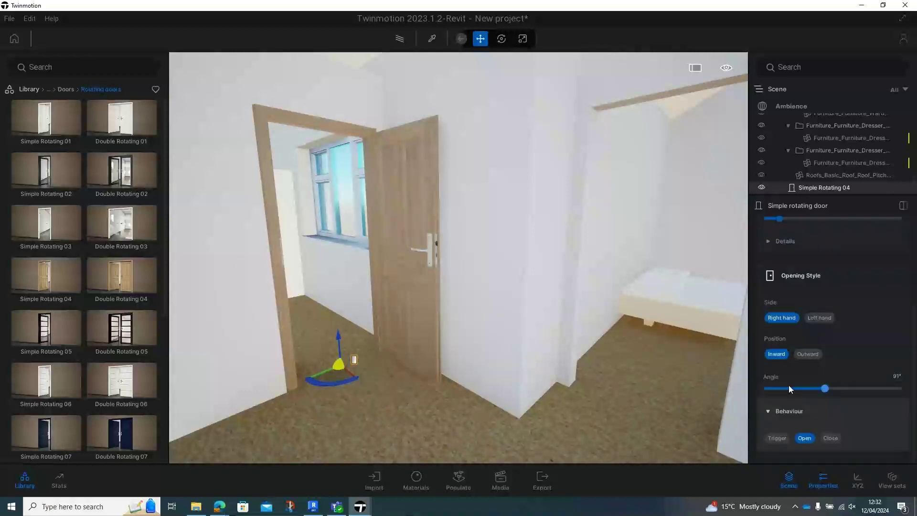
pyautogui.click(830, 438)
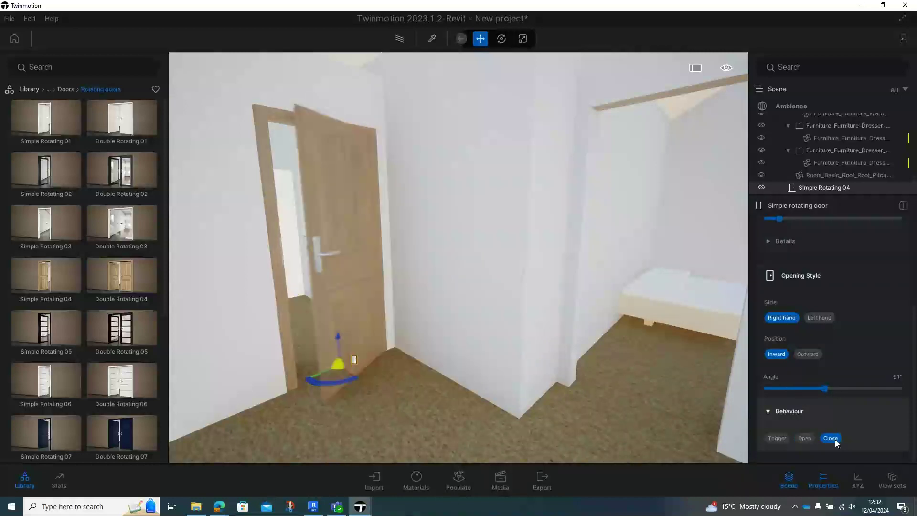
pyautogui.click(777, 438)
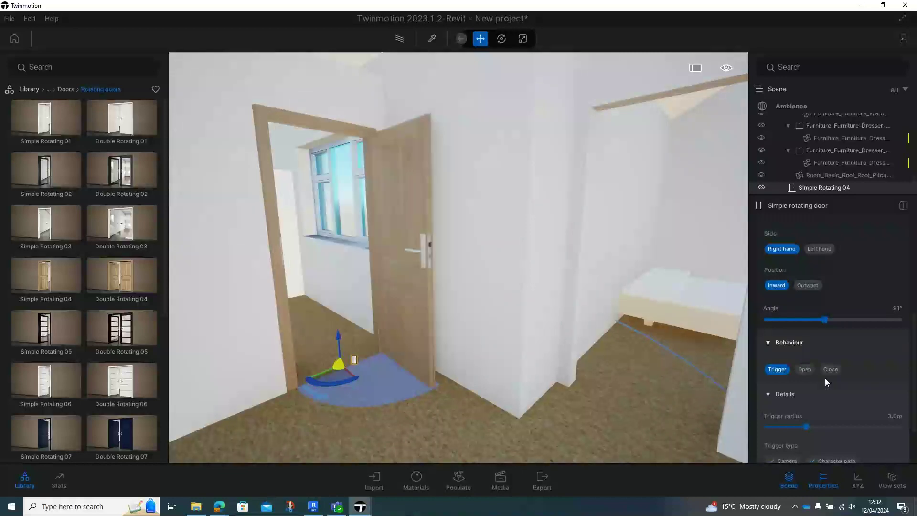
pyautogui.scroll(-2, 858, 350)
pyautogui.scroll(-1, 858, 347)
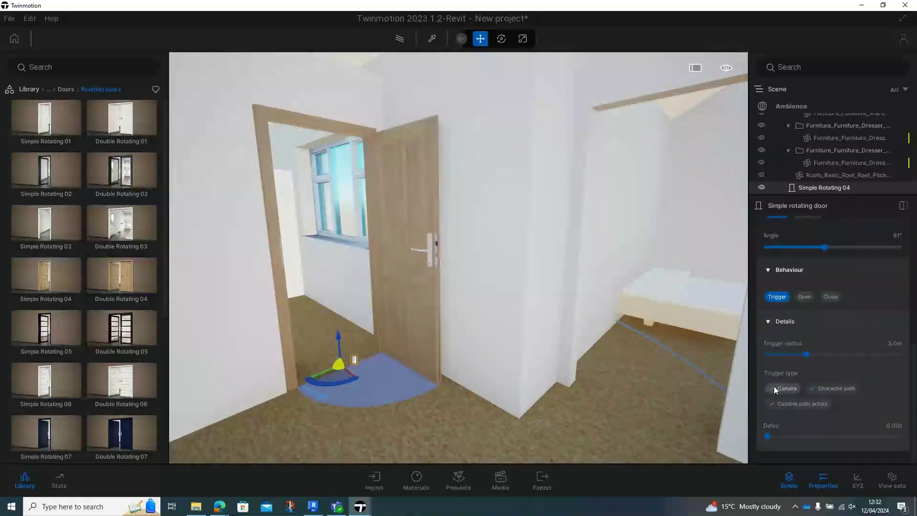
pyautogui.click(812, 386)
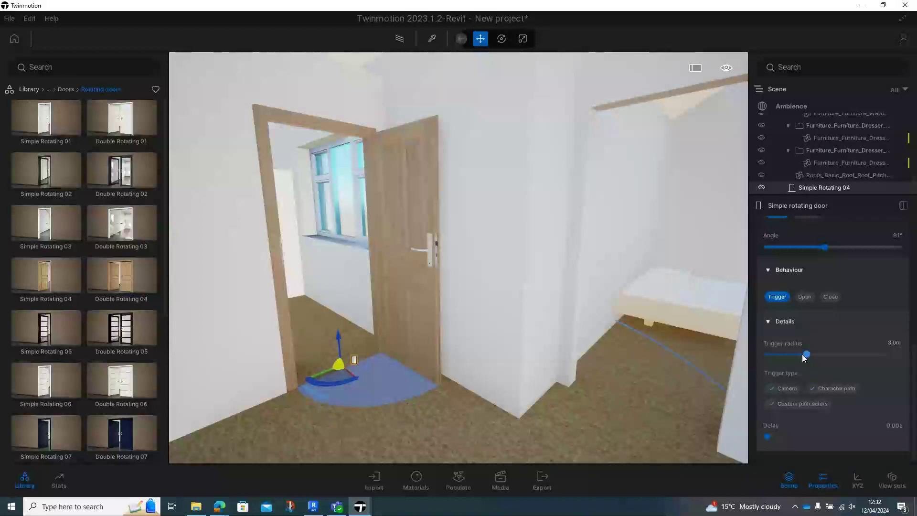
# - Adjust the door's trigger radius back and forth, finishing at 2.0m instead of 3.0m
pyautogui.moveTo(802, 355); pyautogui.dragTo(791, 356)
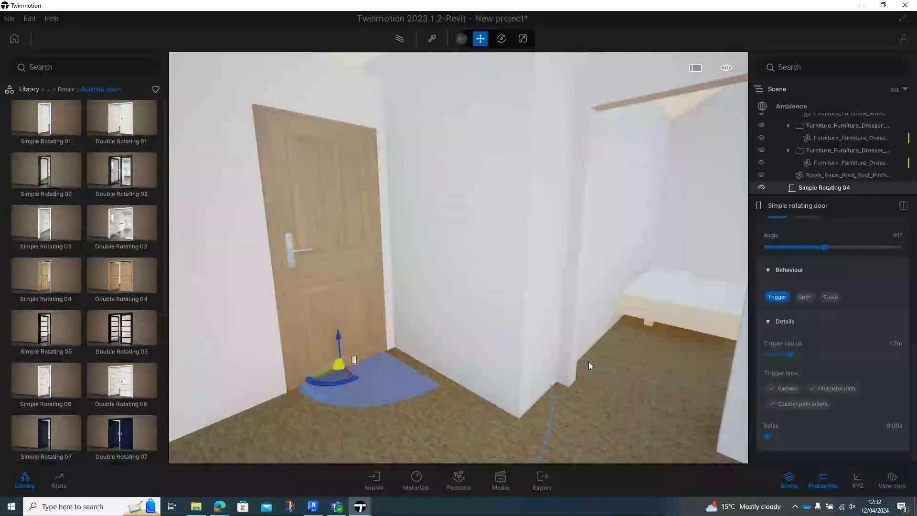
pyautogui.scroll(-3, 588, 362)
pyautogui.scroll(2, 583, 364)
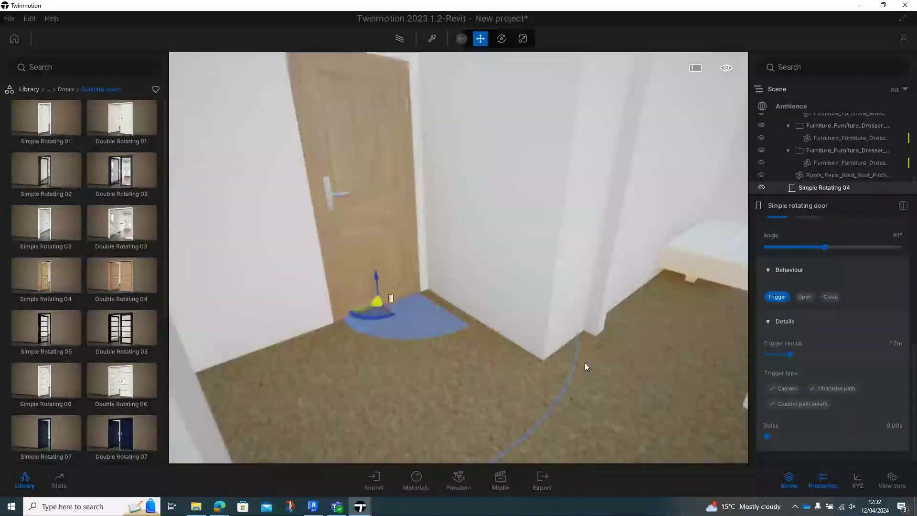
pyautogui.scroll(2, 299, 282)
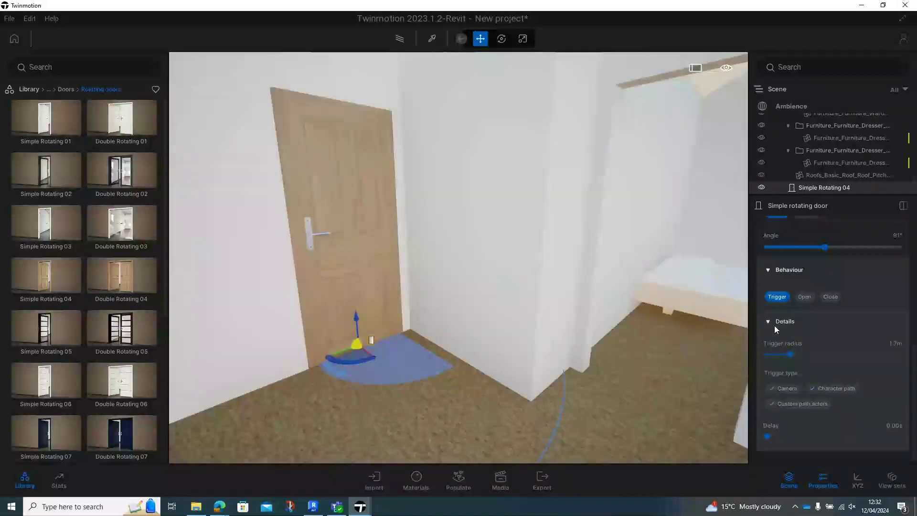
pyautogui.moveTo(790, 355); pyautogui.dragTo(803, 355)
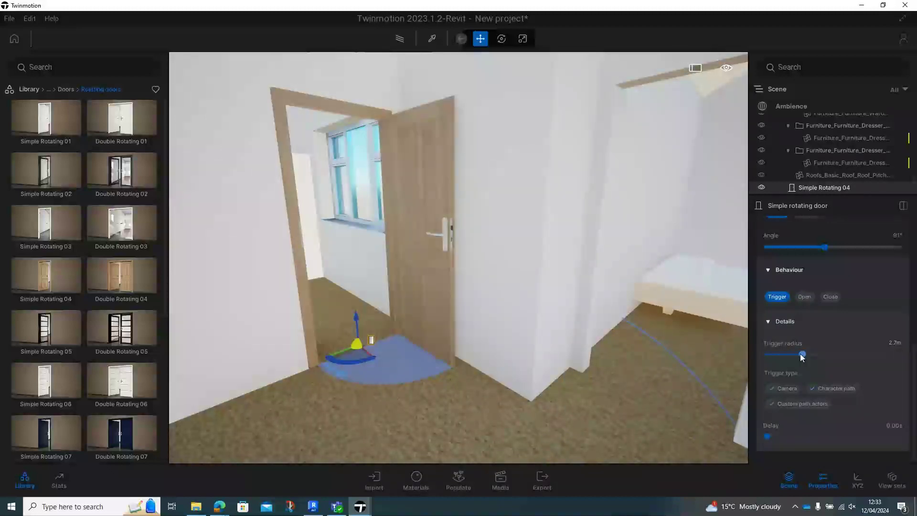
pyautogui.moveTo(800, 353); pyautogui.dragTo(792, 353)
# - Frame the door from a raised camera position and deselect it to hide its trigger area
pyautogui.press('Down')
pyautogui.press('Right')
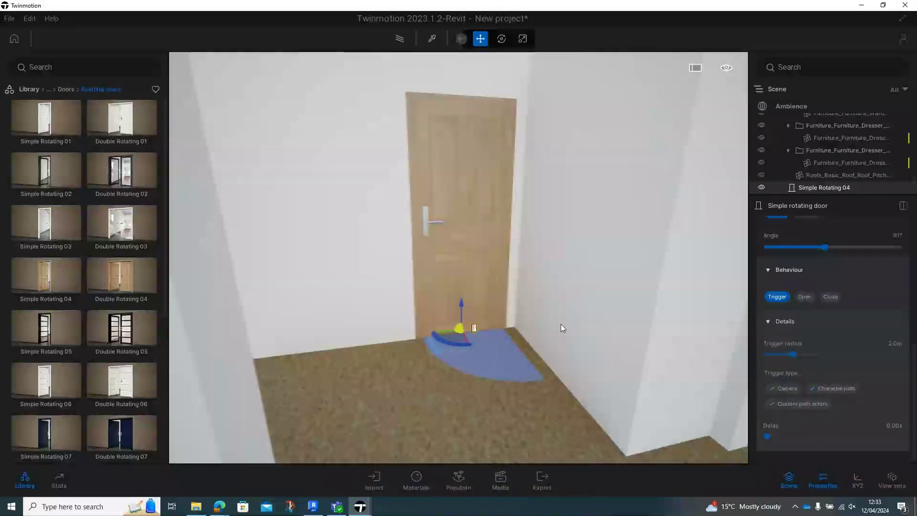
pyautogui.press('Down')
pyautogui.press('pageup')
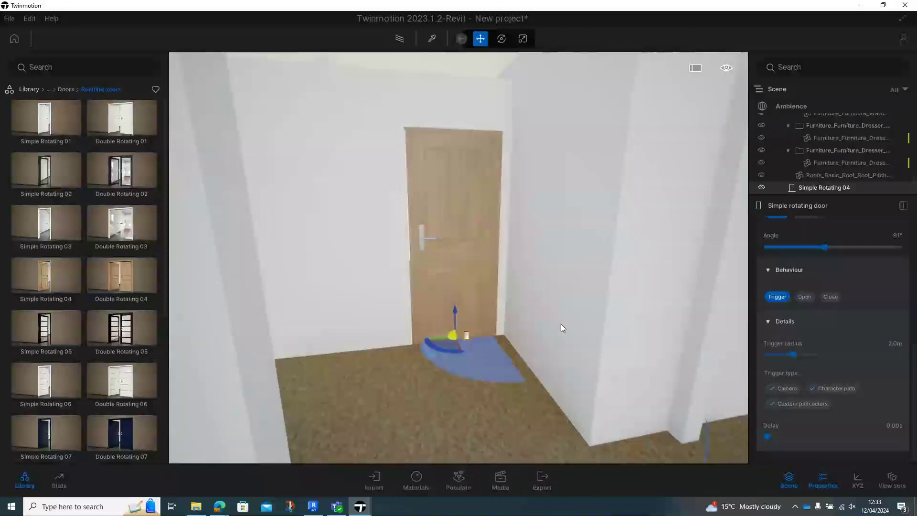
pyautogui.press('Up')
pyautogui.press('Escape')
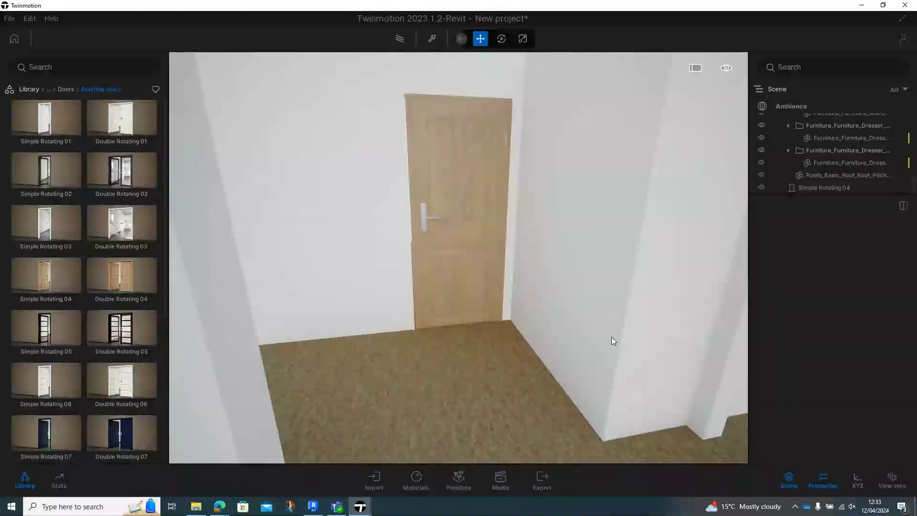
# - Walk the camera up to the doorway so the door swings open automatically
pyautogui.press('Up')
pyautogui.press('Down')
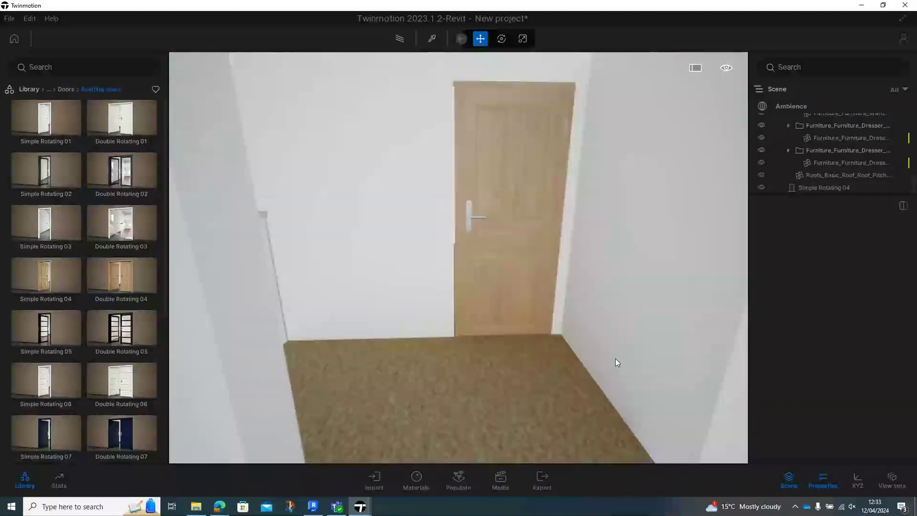
pyautogui.press('Up')
pyautogui.press('Up')
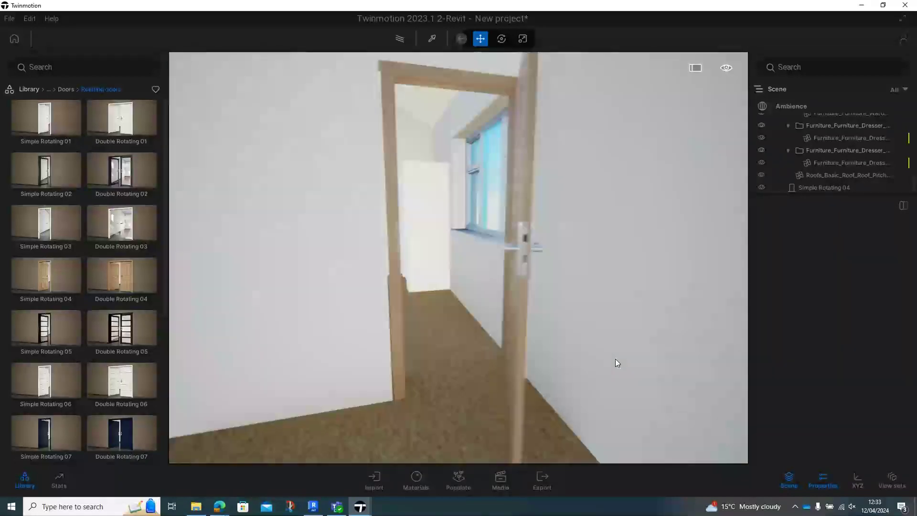
pyautogui.press('Right')
pyautogui.press('Up')
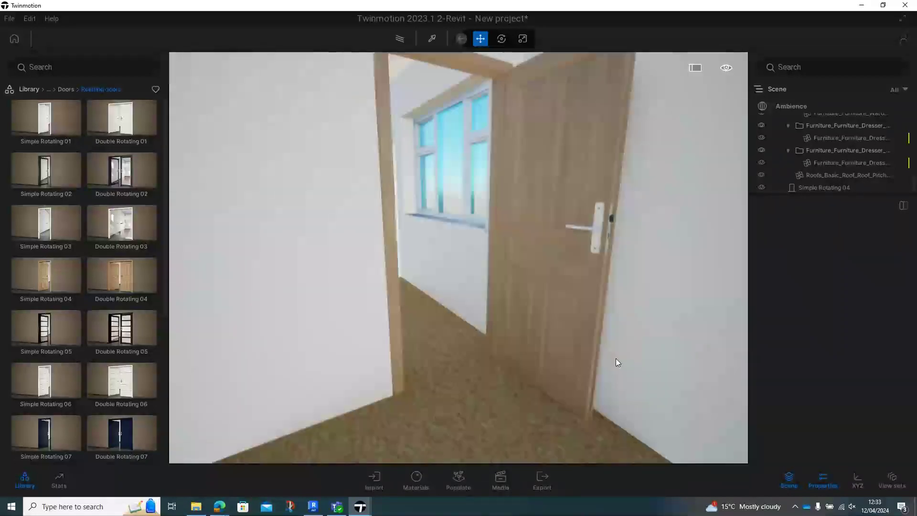
# - Look into the room toward the next doorway, then turn back to face the open door
pyautogui.press('Right')
pyautogui.moveTo(616, 361); pyautogui.dragTo(473, 340)
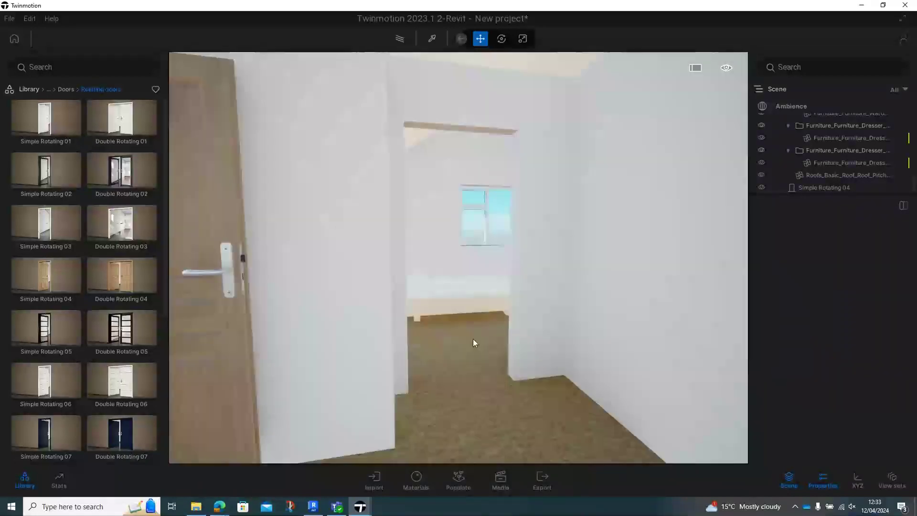
pyautogui.moveTo(42, 230)
pyautogui.moveTo(517, 319); pyautogui.dragTo(718, 276)
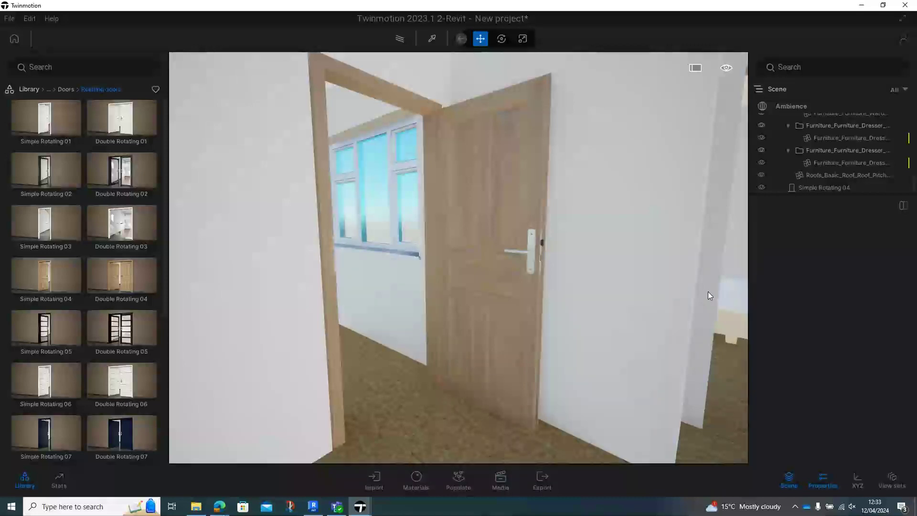